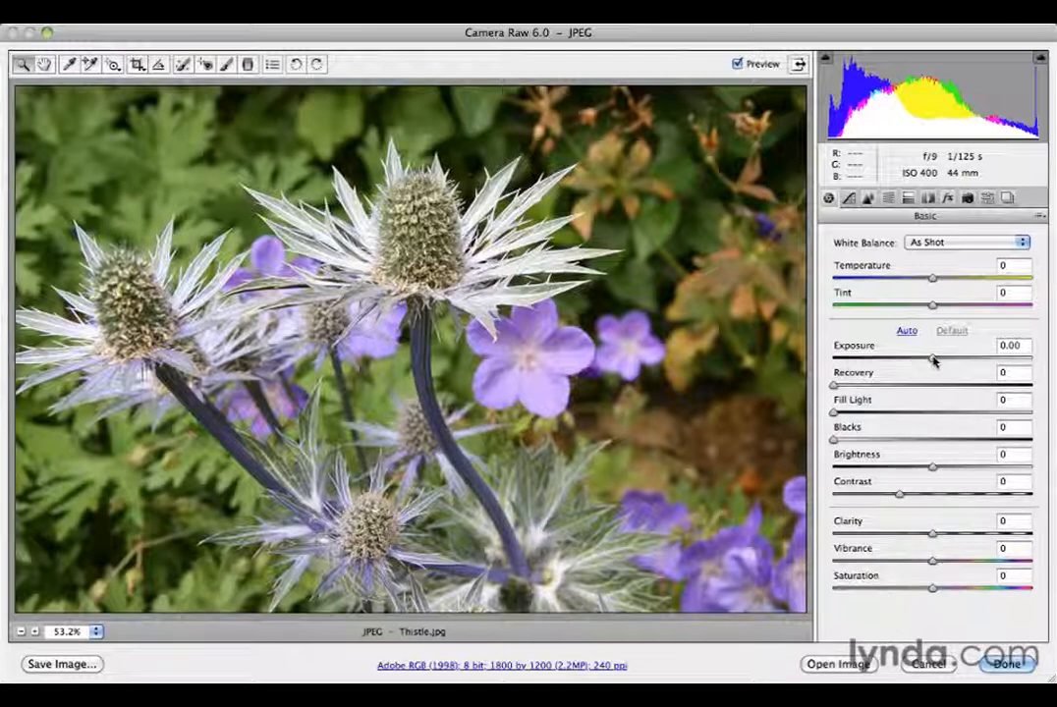
Set Basic tones: exposure -0.65, recovery 55, fill light 34, blacks 11, brightness +23
drag(932, 361, 915, 362)
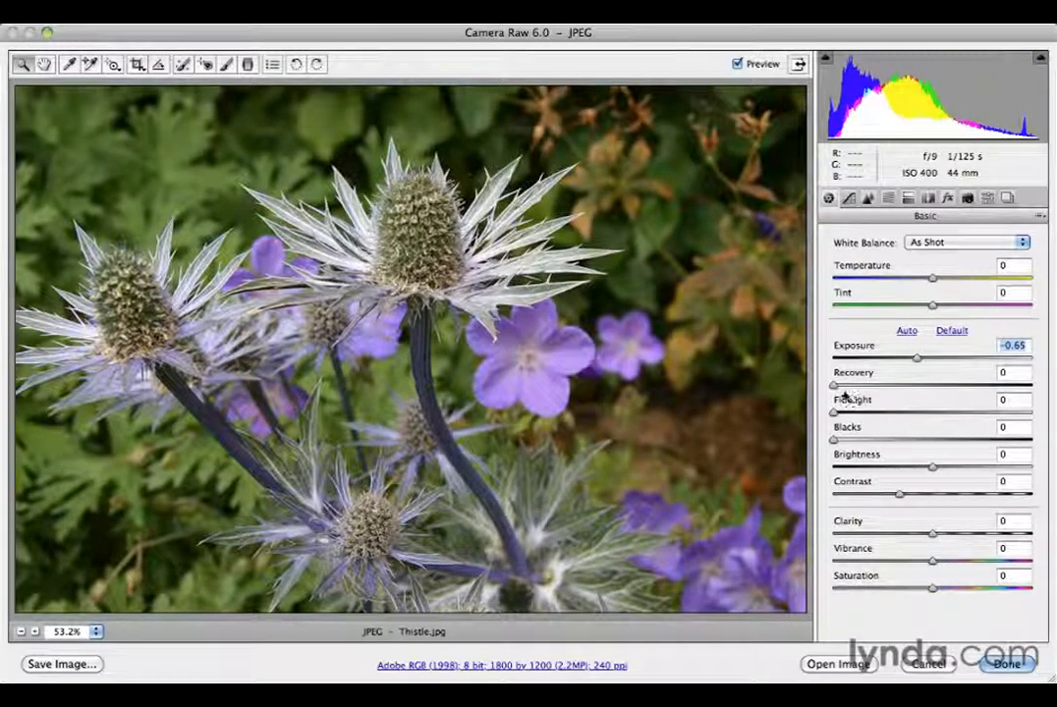
drag(861, 388, 941, 387)
drag(838, 413, 903, 418)
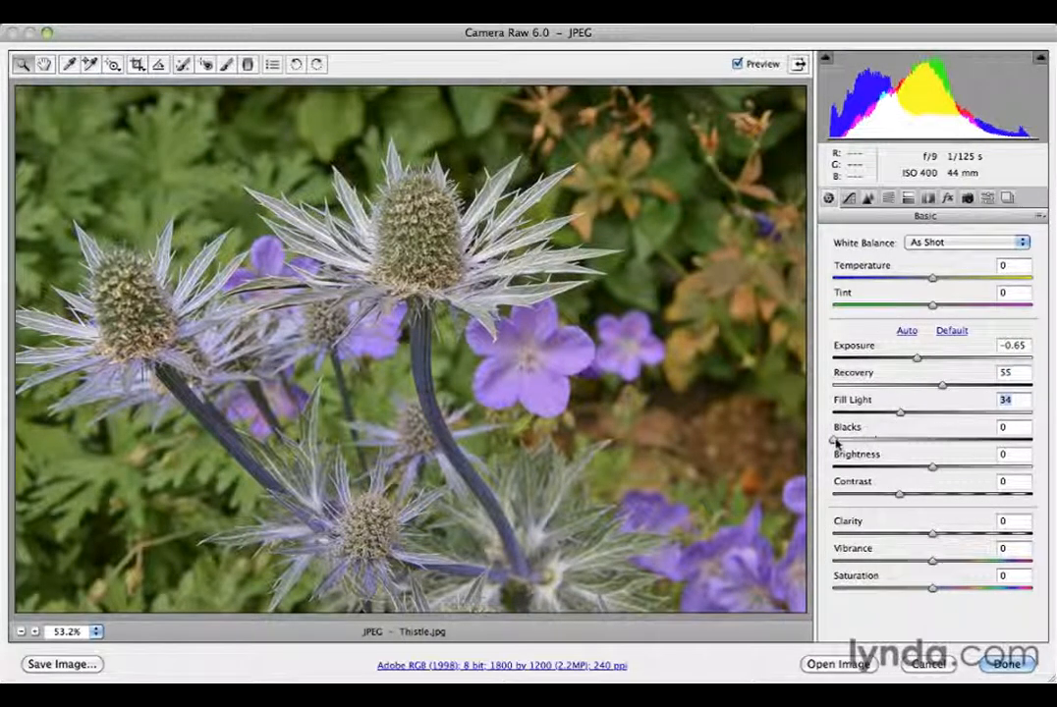
drag(834, 442, 854, 441)
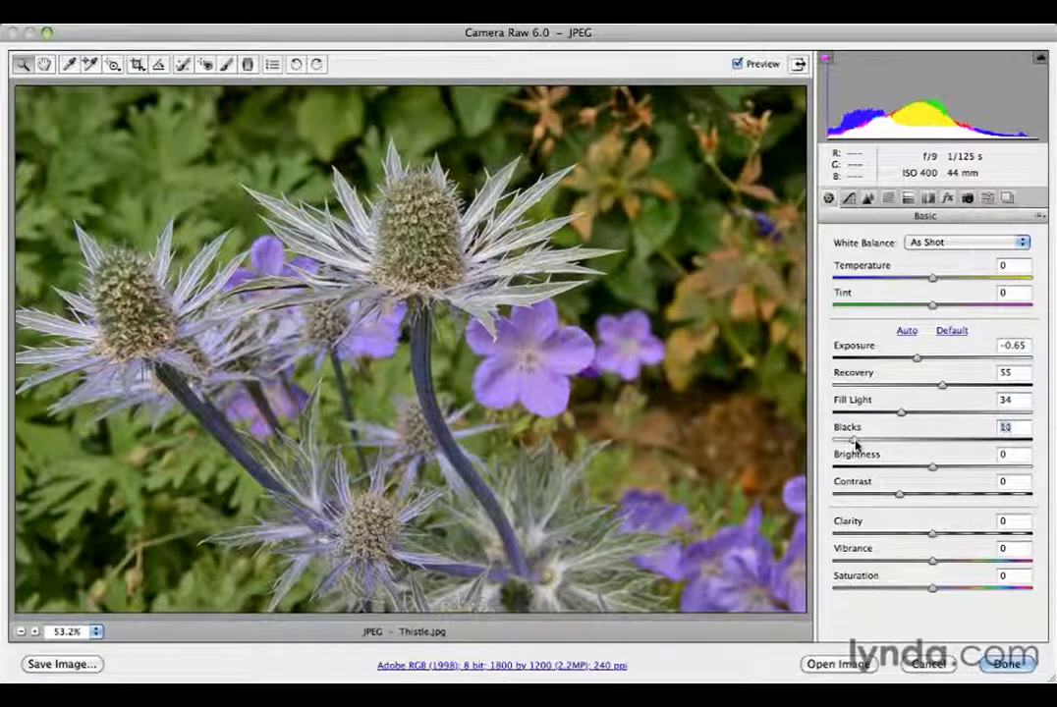
drag(933, 472, 982, 536)
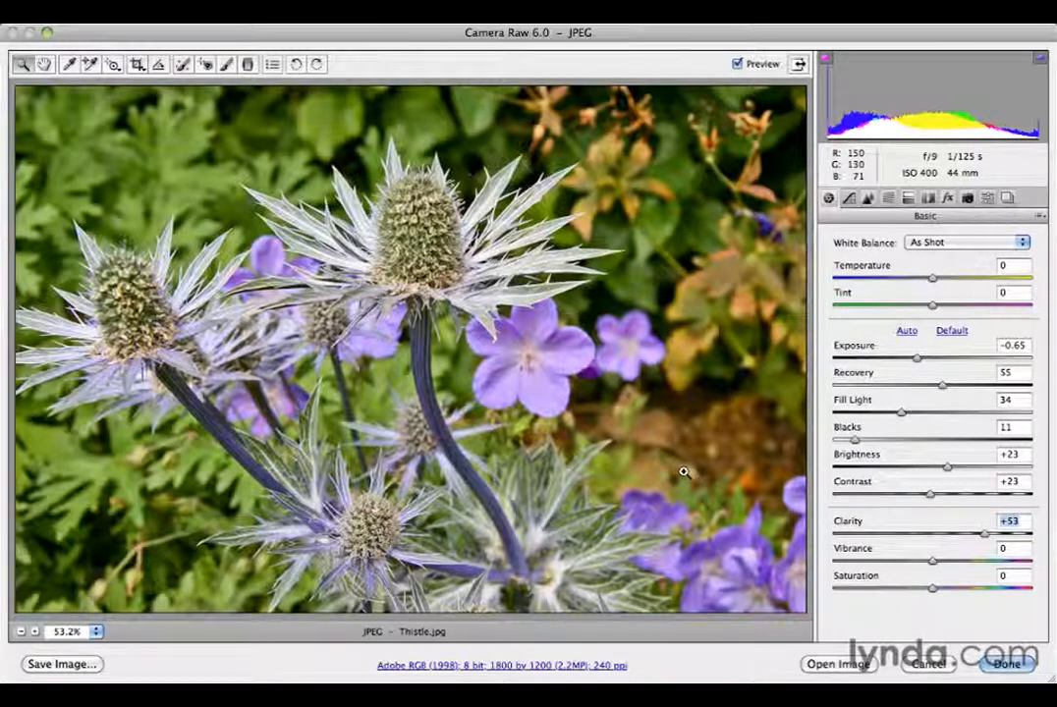
key(p)
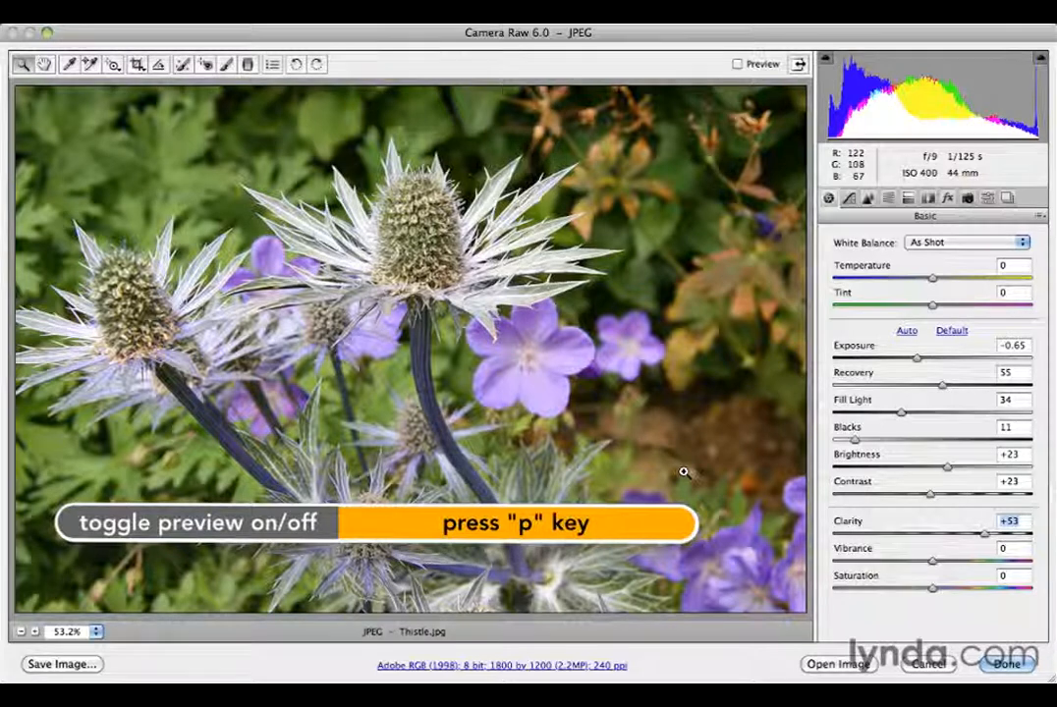
key(p)
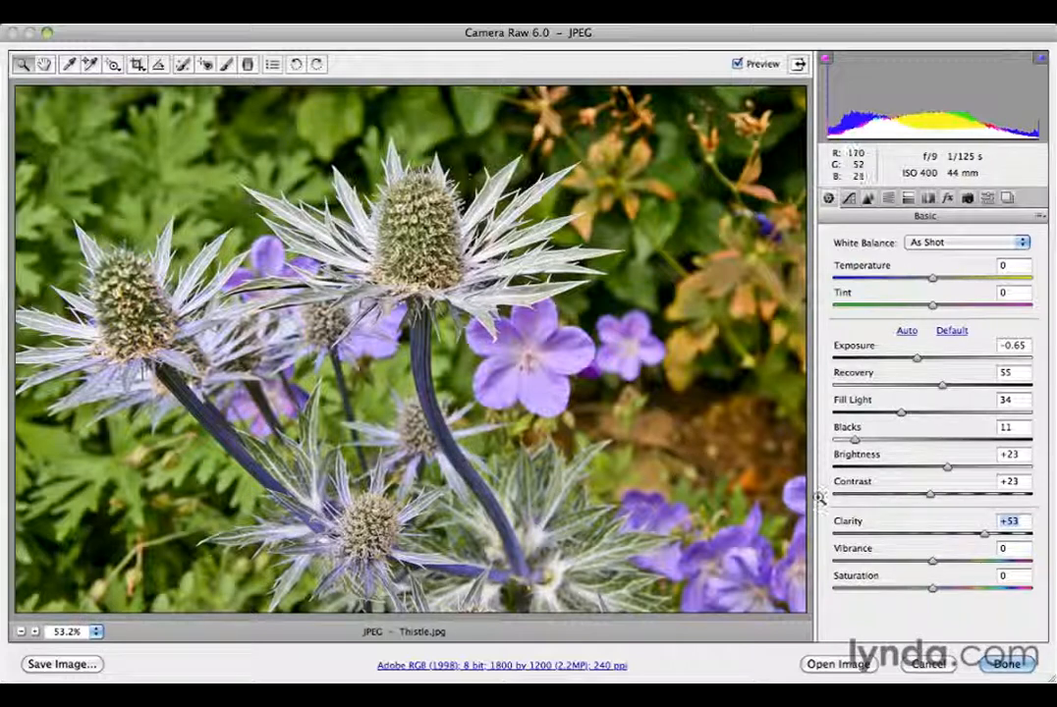
Push clarity to +98, comparing it via undo/redo against -38 and the original preview
drag(988, 539, 894, 538)
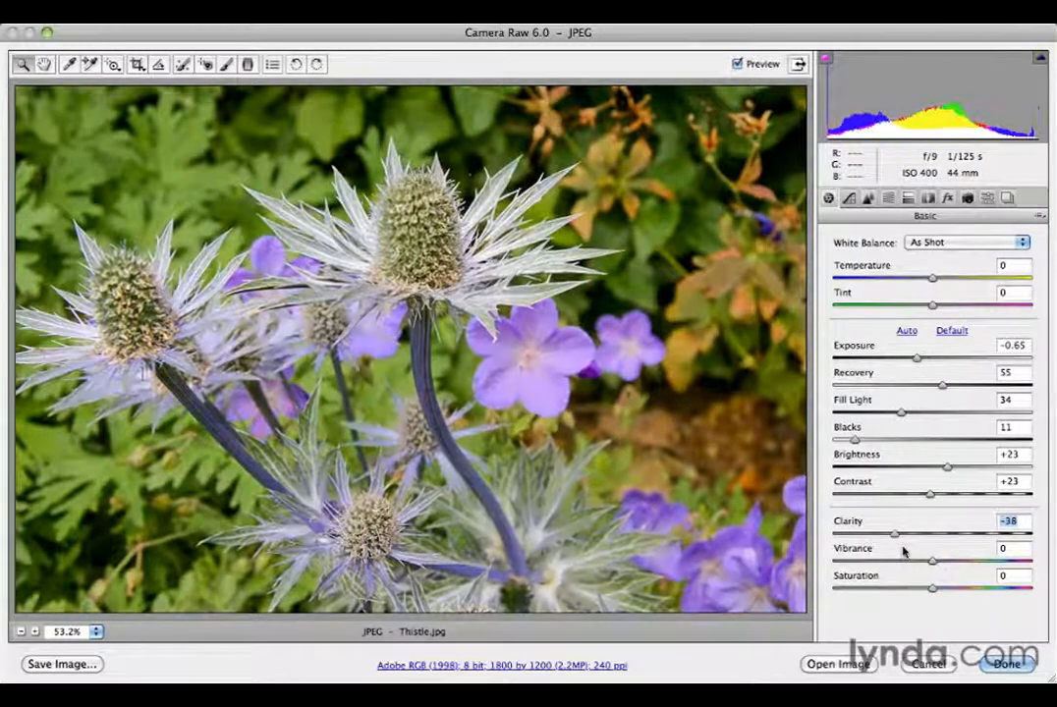
key(super+z)
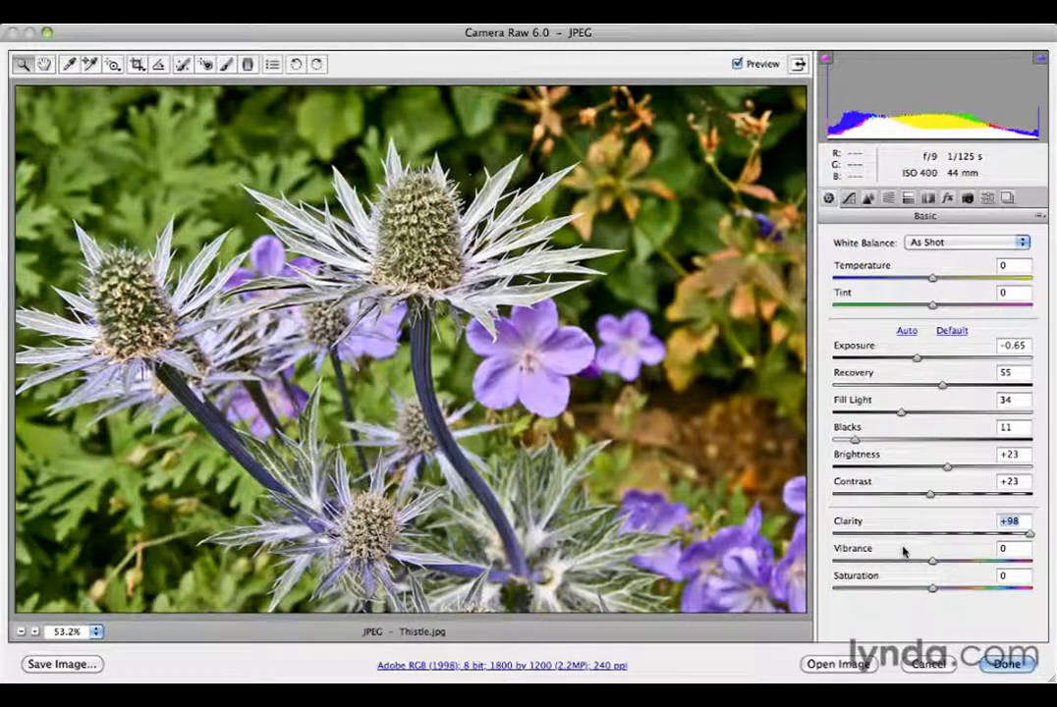
key(super+z)
key(super+z)
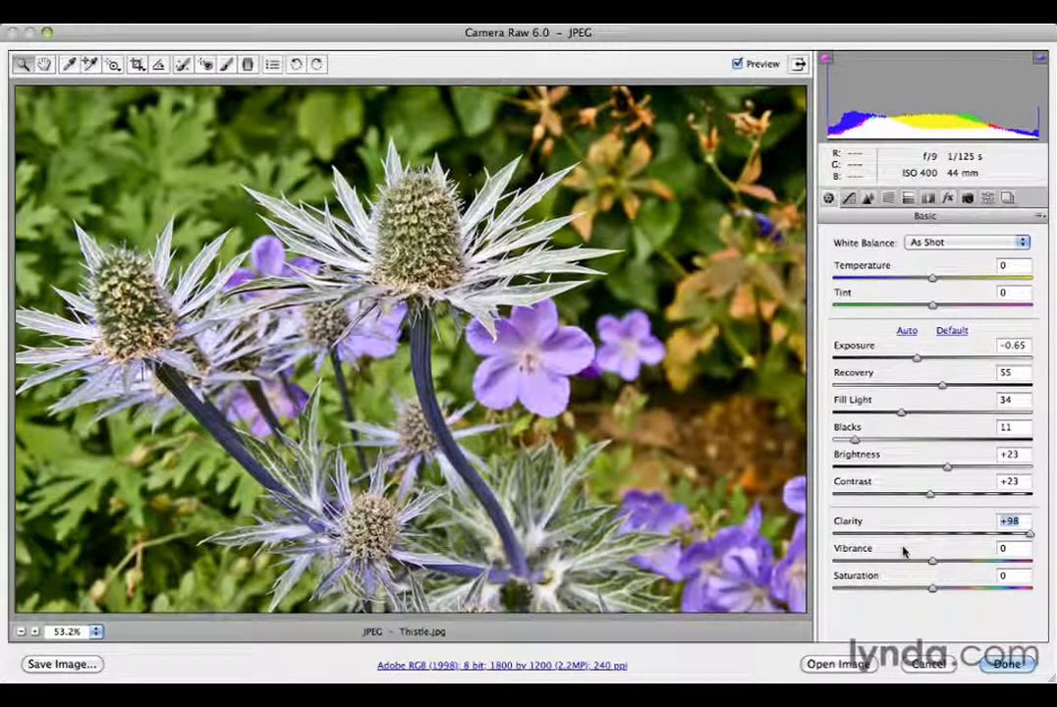
key(super+z)
key(super+z)
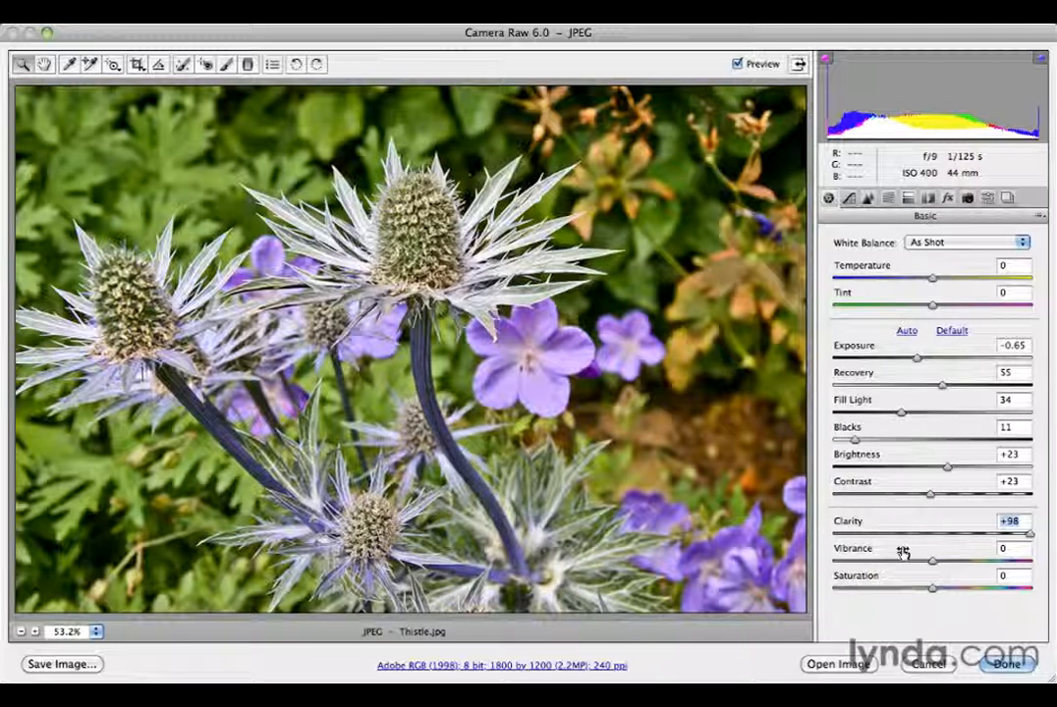
key(p)
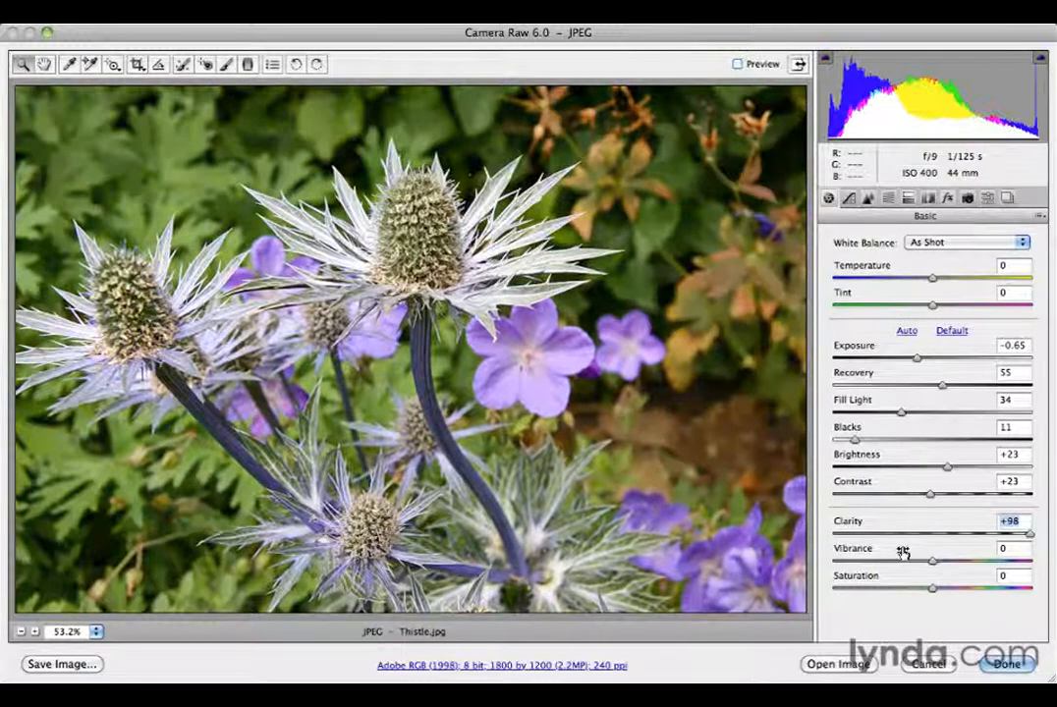
key(p)
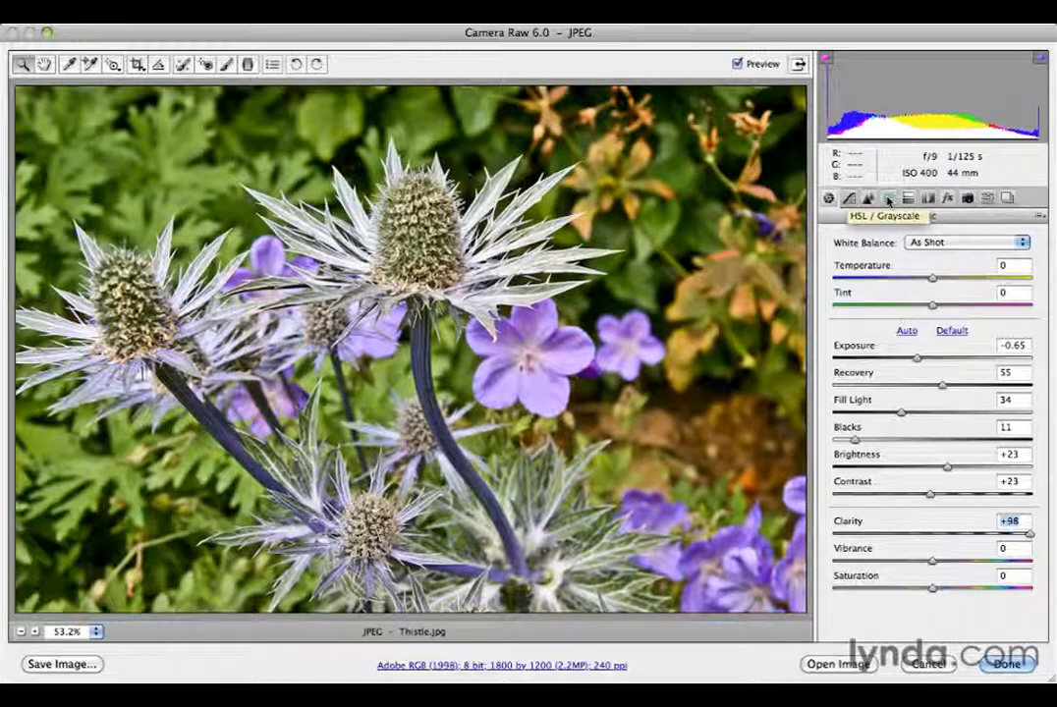
Enable Convert to Grayscale in HSL/Grayscale and compare it with the colour original
click(888, 200)
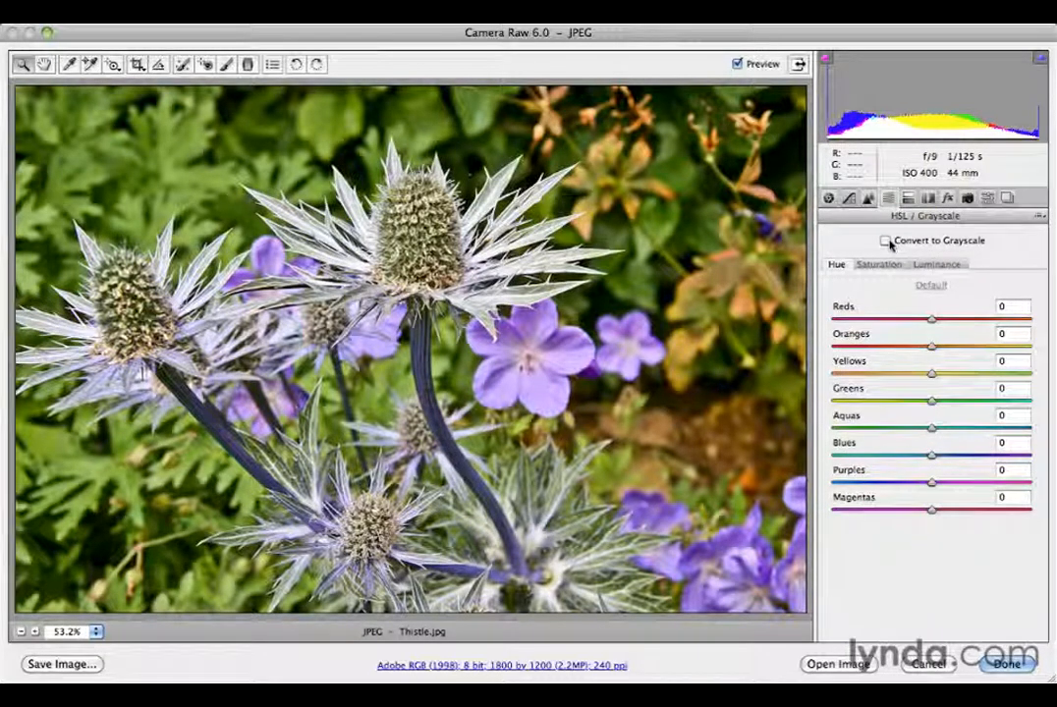
click(886, 240)
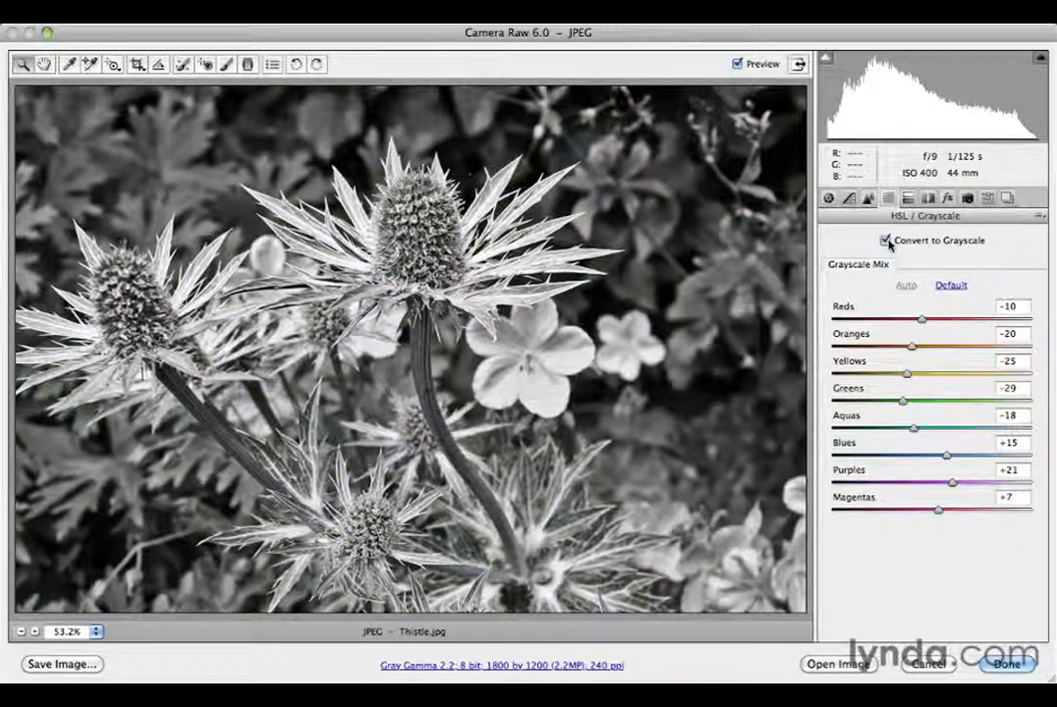
key(p)
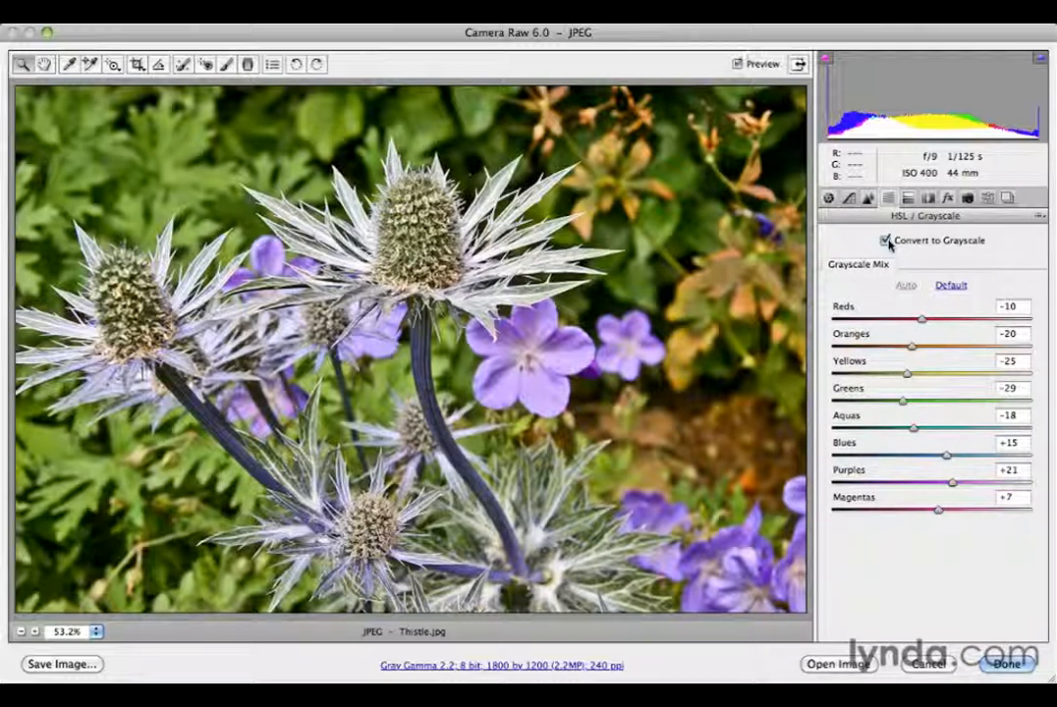
key(p)
key(p)
key(p)
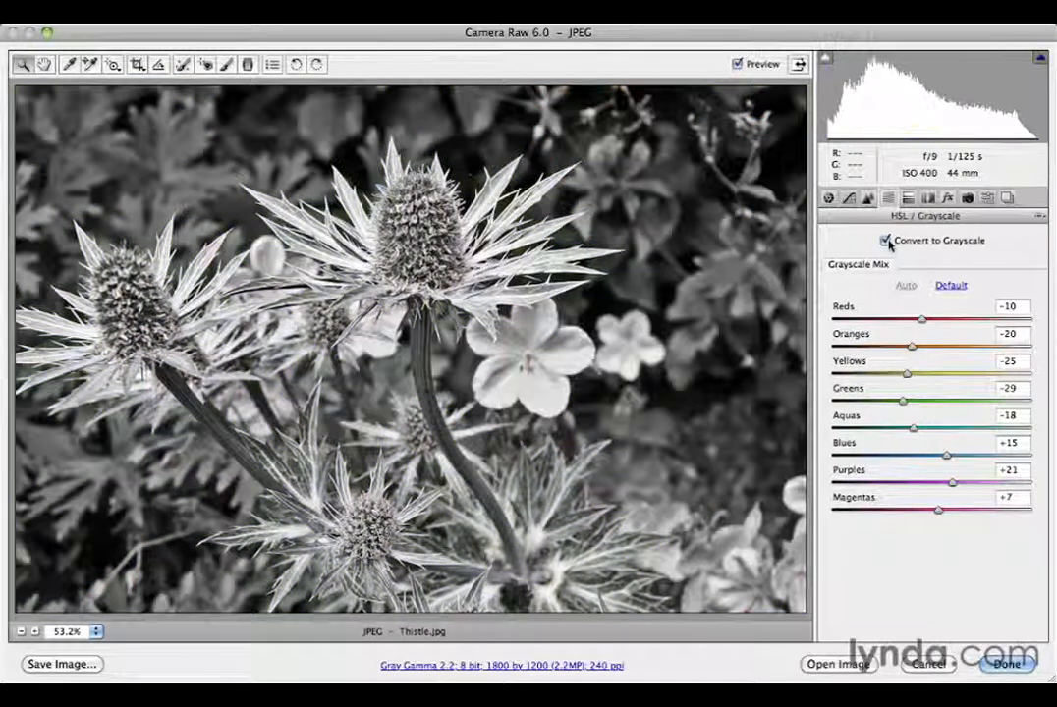
key(p)
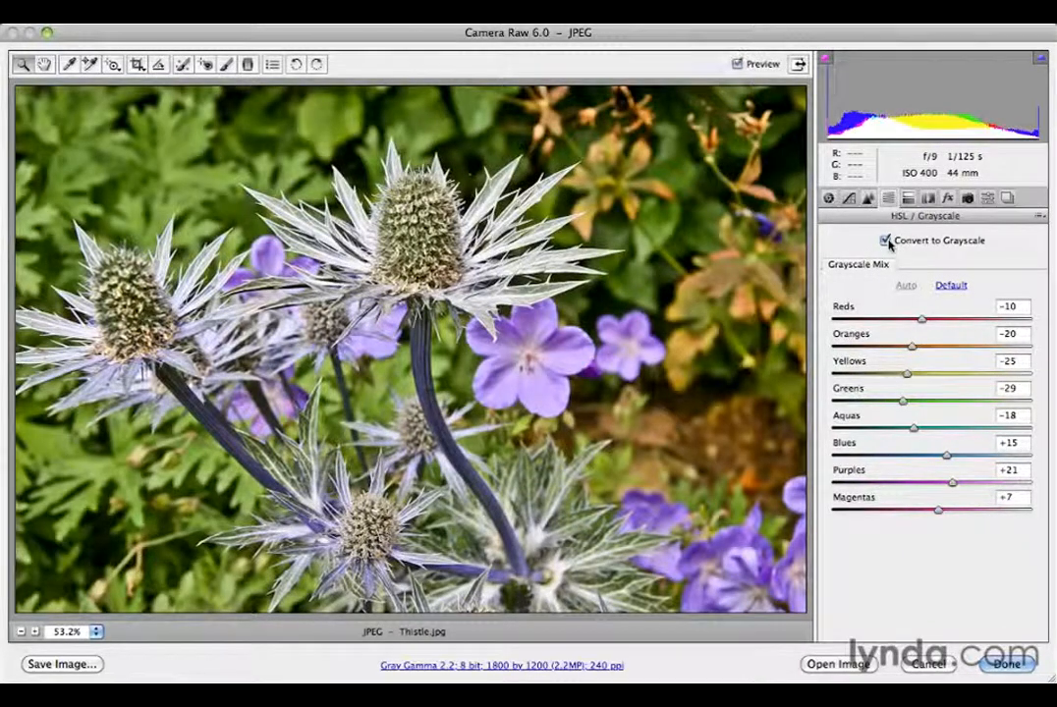
key(p)
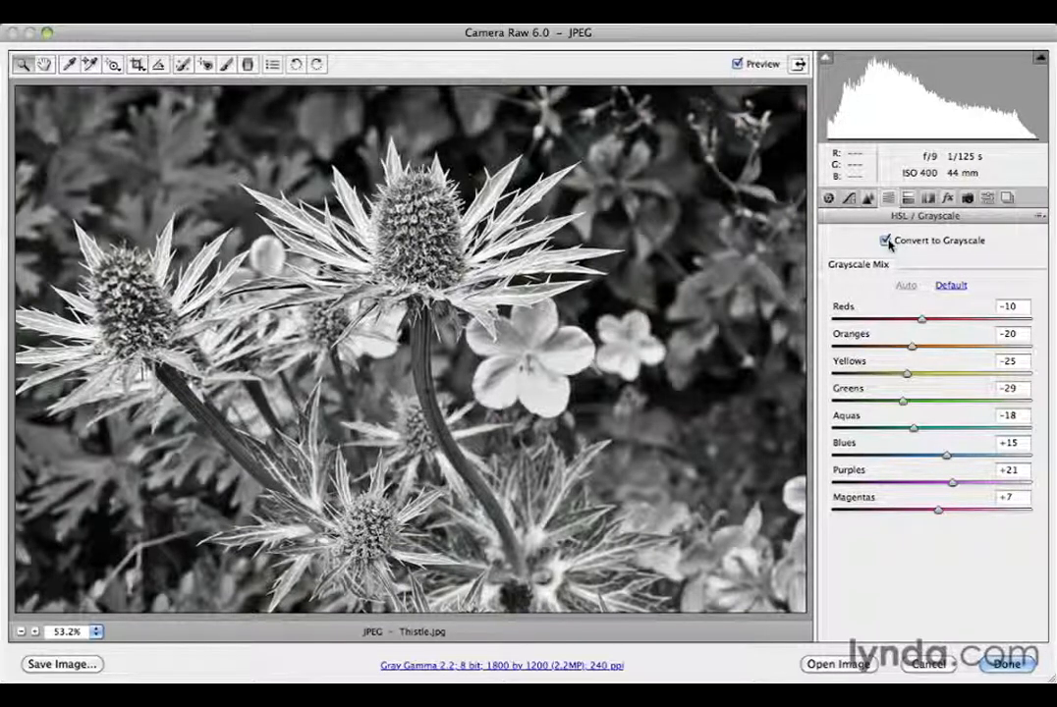
Show the empty Presets panel and toggle between the colour original and grayscale preview
click(989, 200)
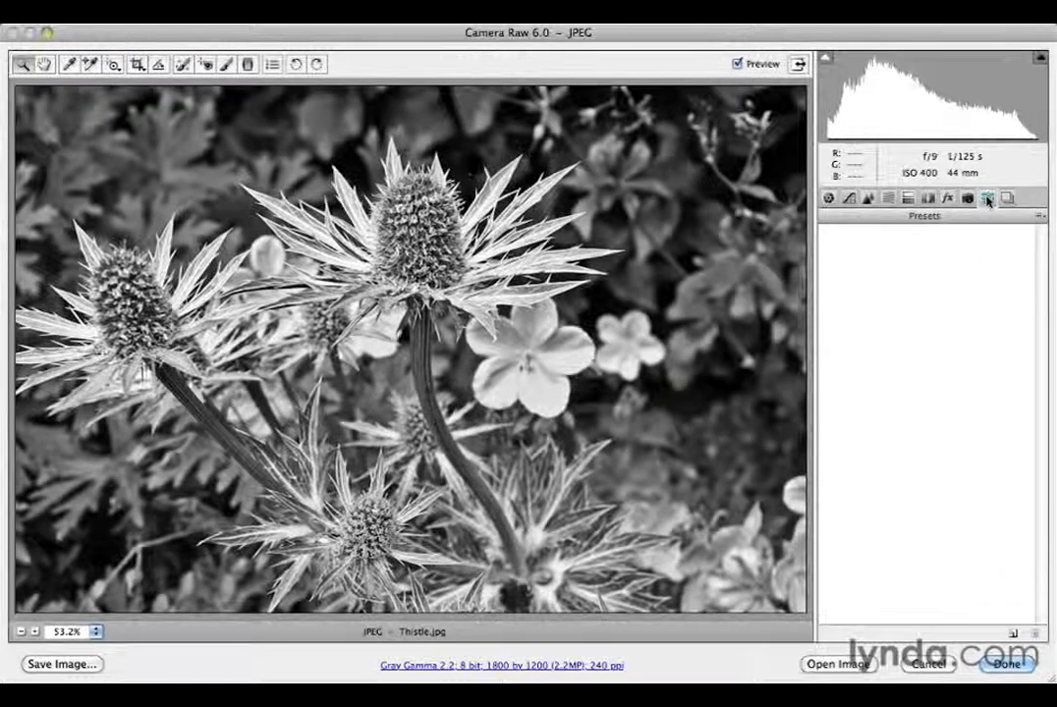
key(p)
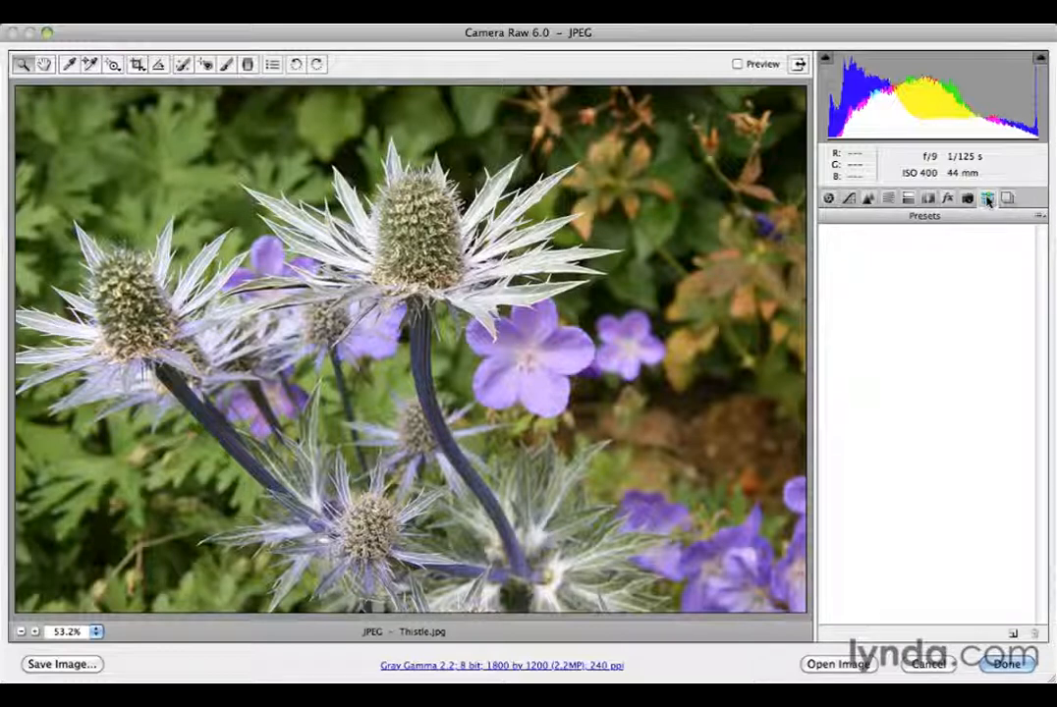
key(p)
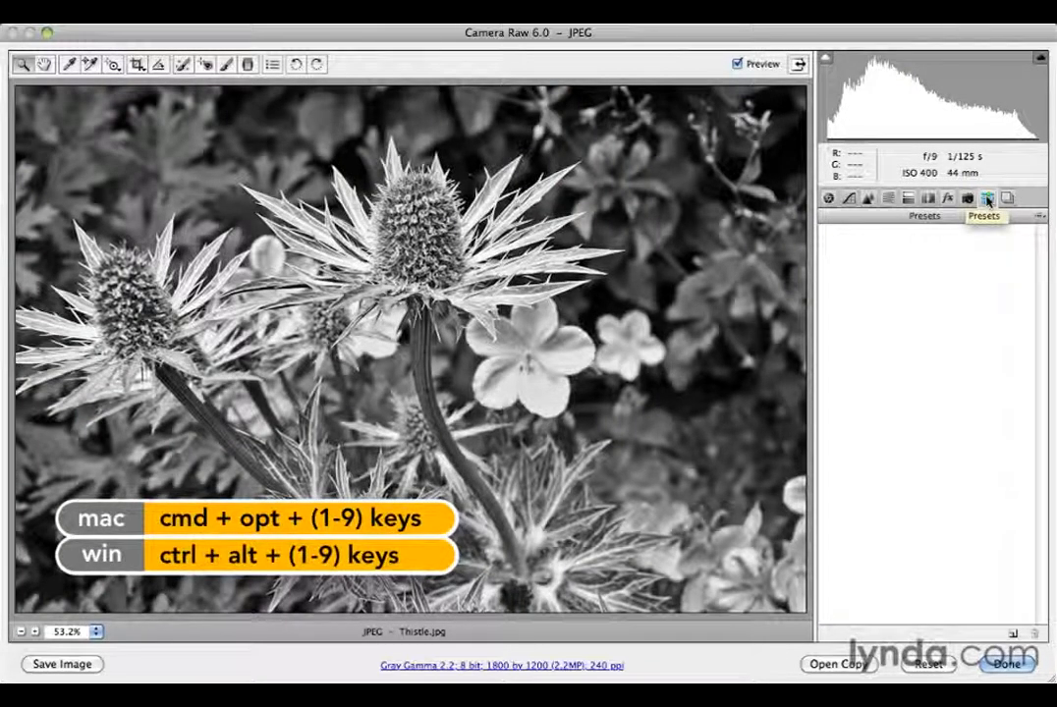
key(super+alt+1)
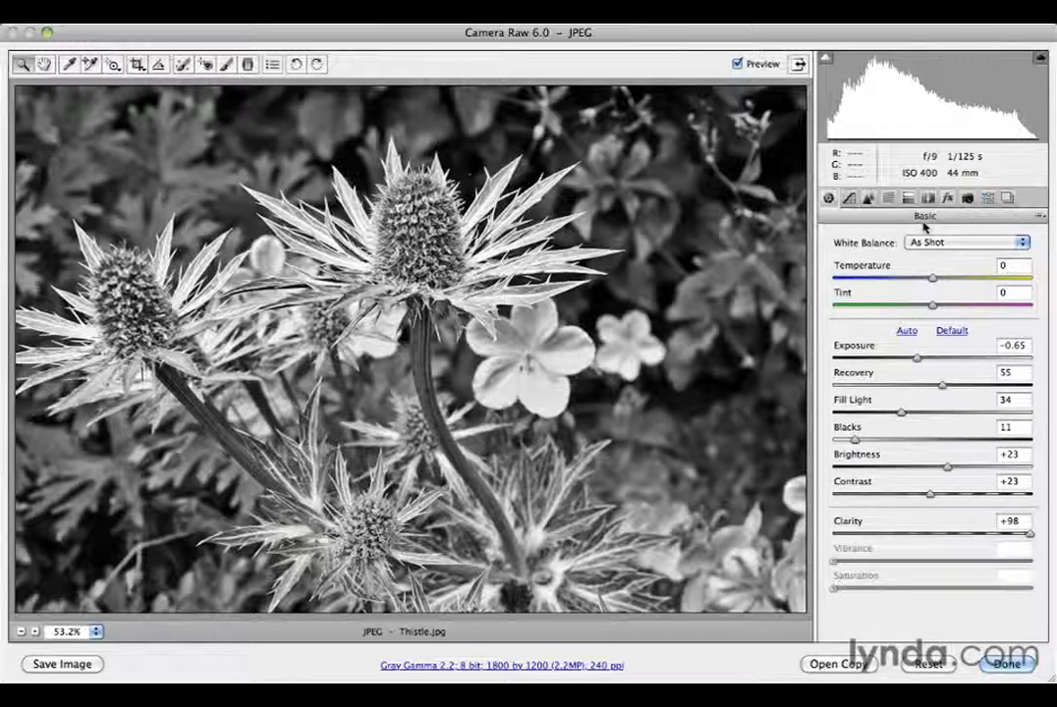
key(super+alt+9)
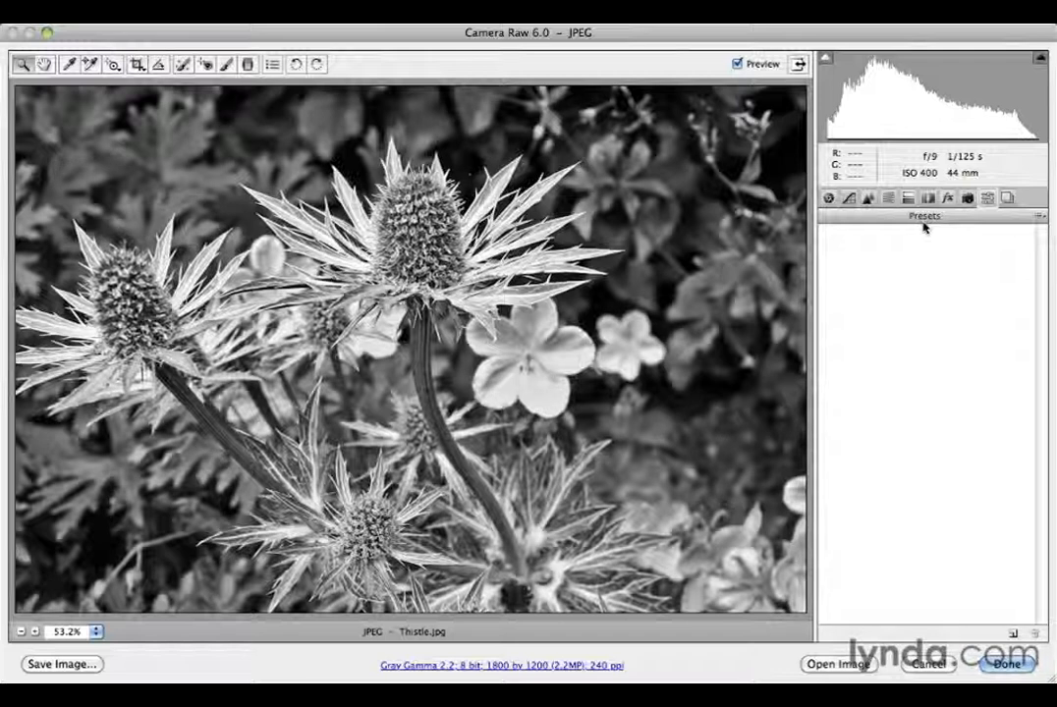
Reveal the Option-key alternate buttons, compare with the original, then return to the Basic tab
key(alt)
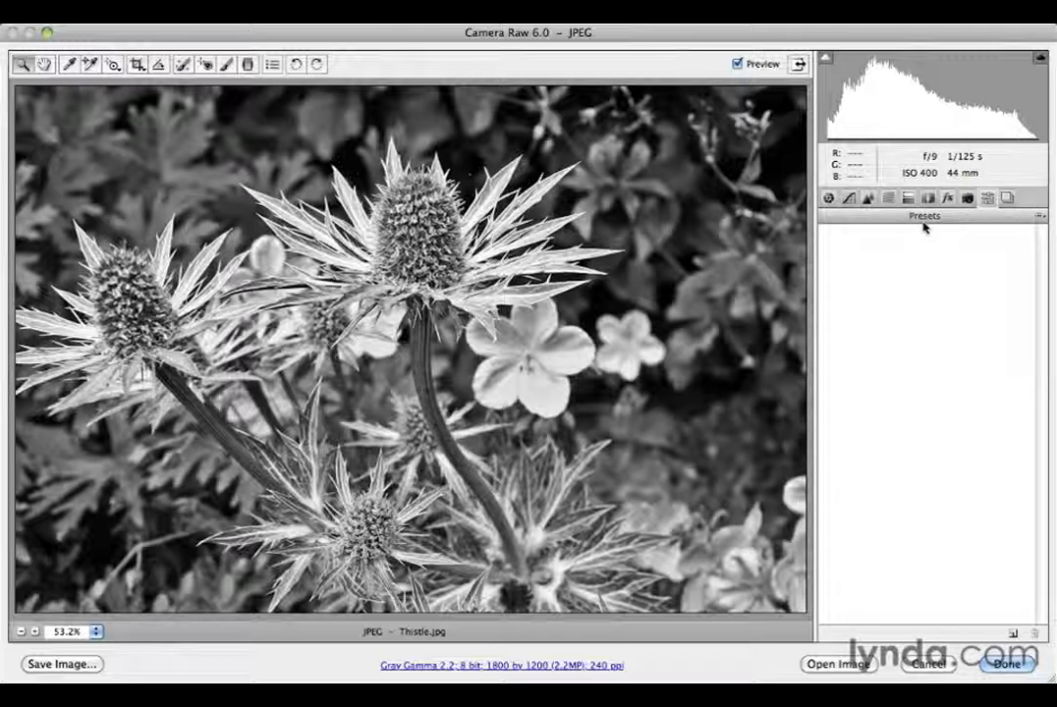
key(p)
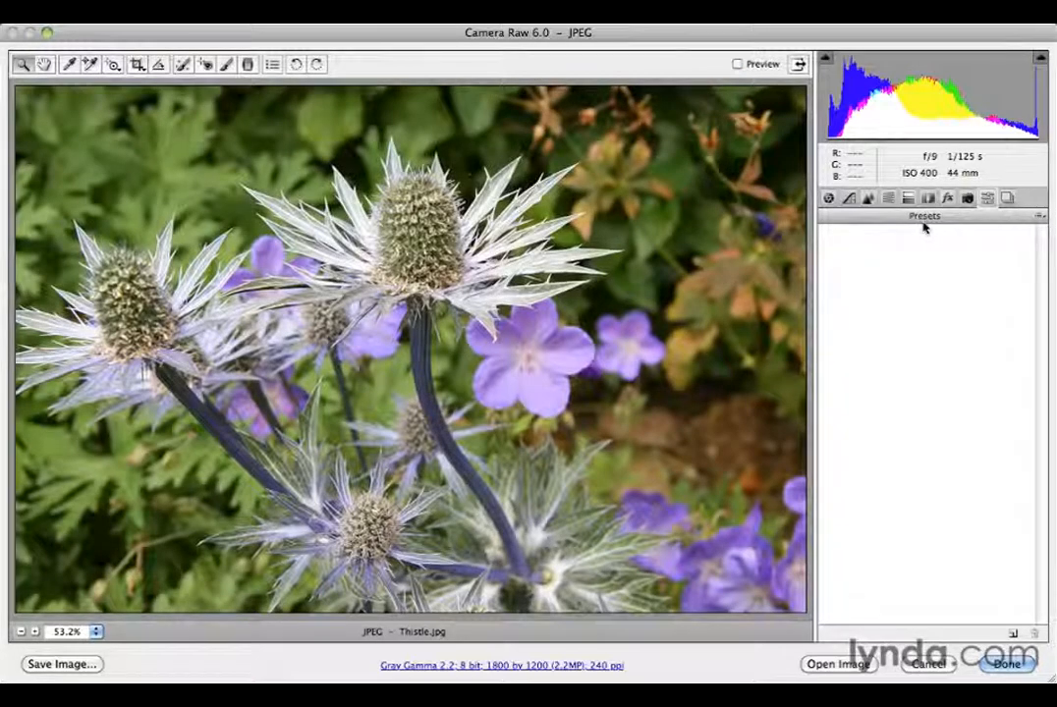
key(p)
key(p)
key(p)
key(p)
key(p)
key(p)
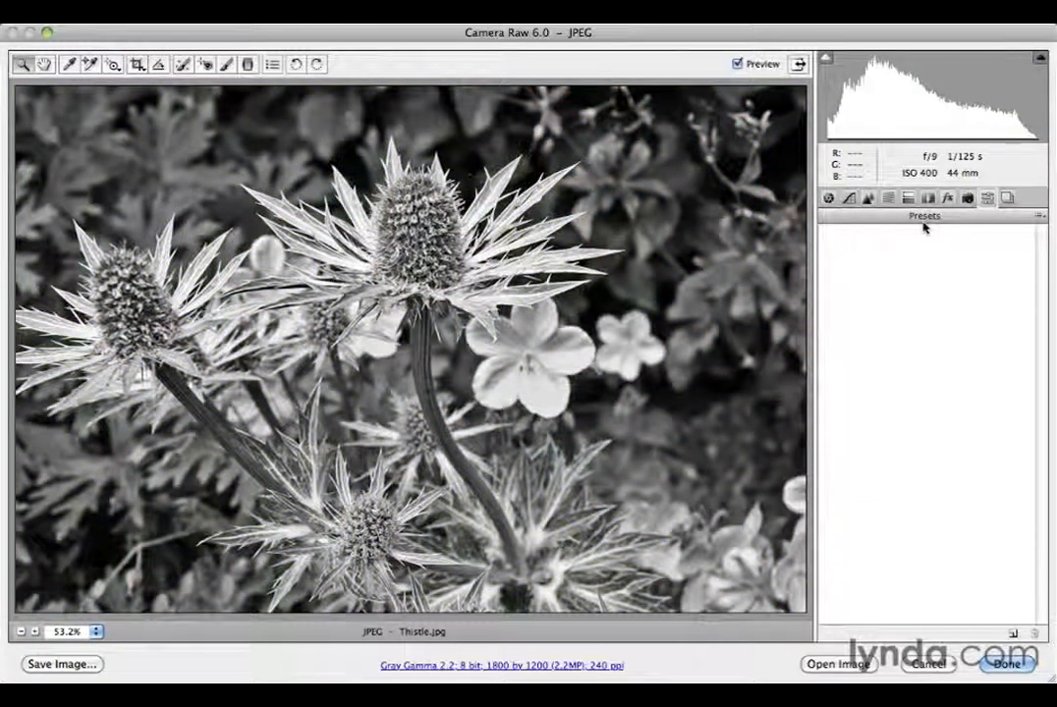
key(super+alt+1)
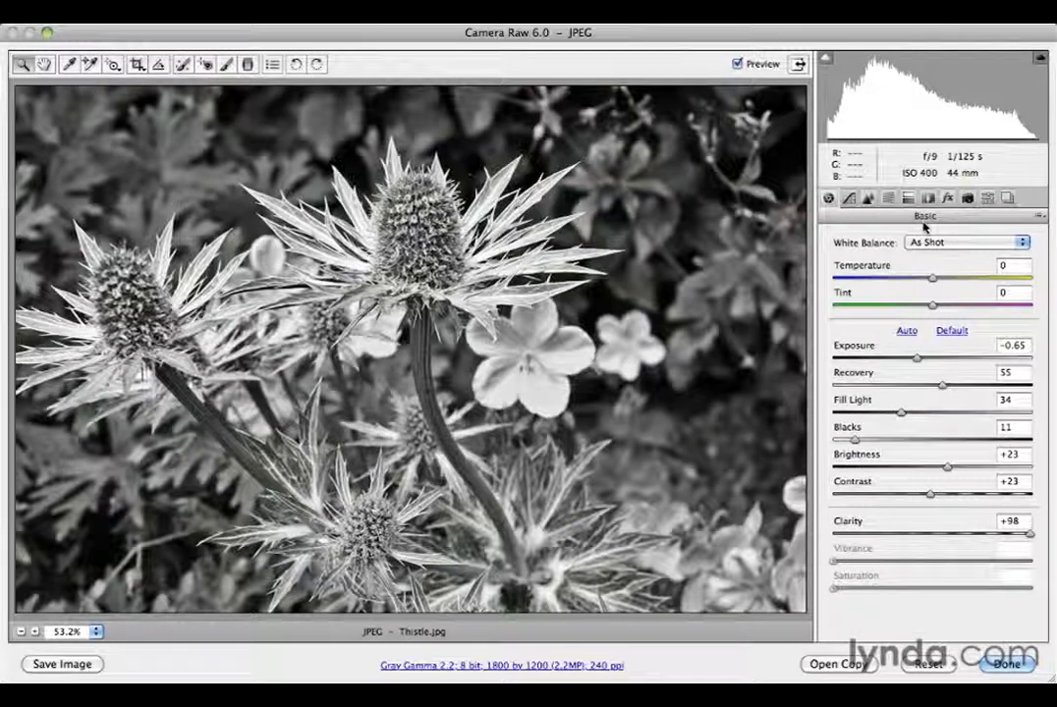